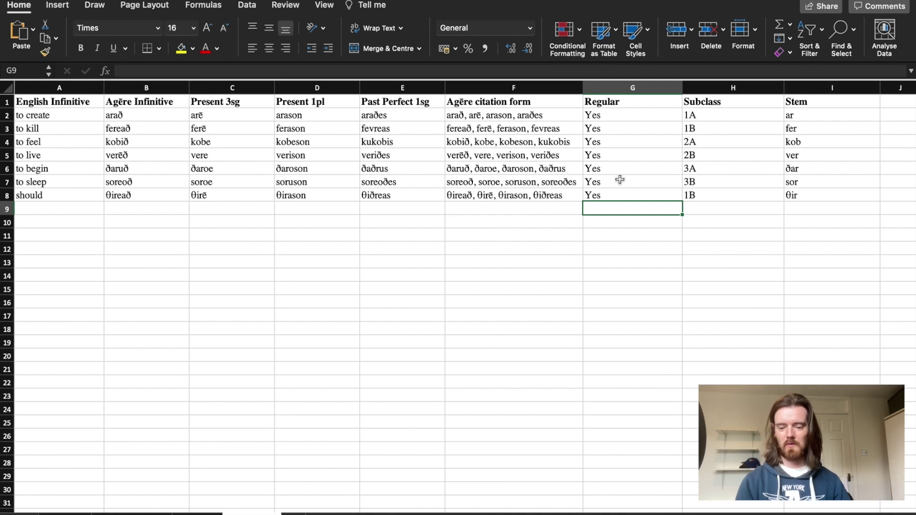
Inspect the subclass and stem IF formulas in H2 and I2, then move to the Endings sheet
click(715, 115)
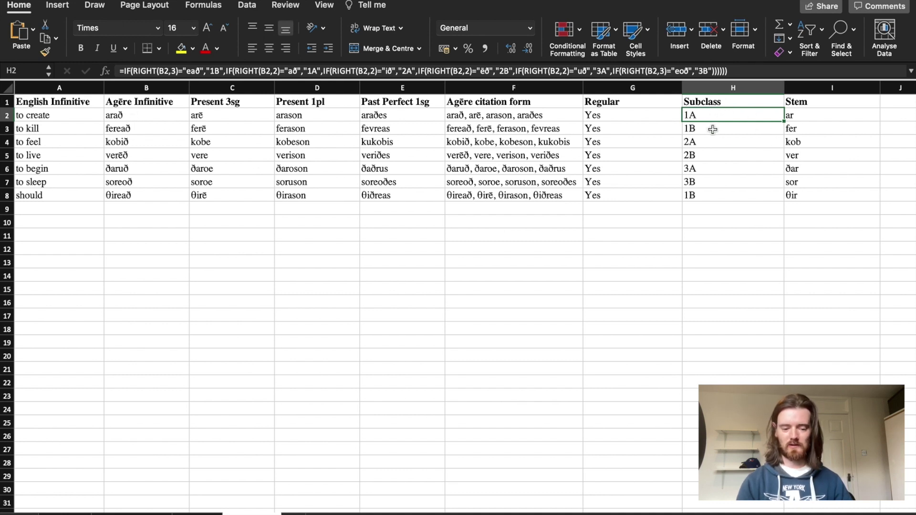
click(809, 116)
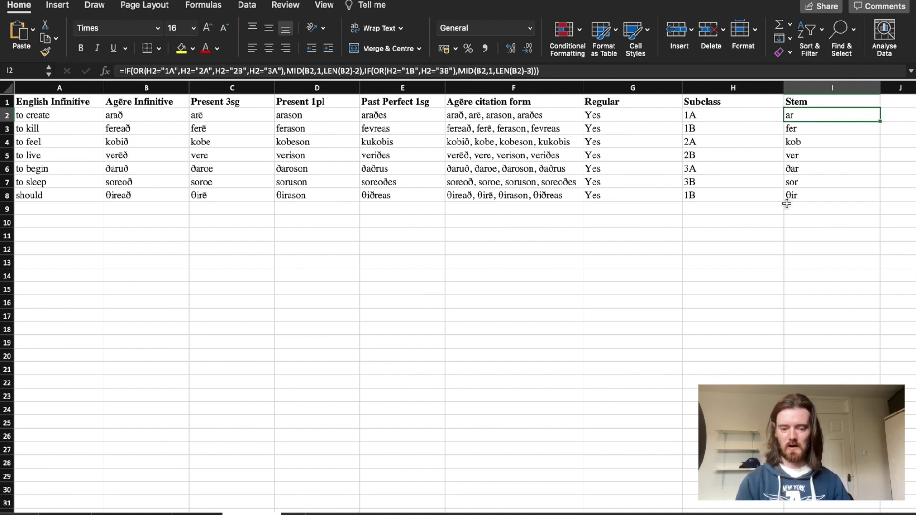
key(ctrl+Page_Up)
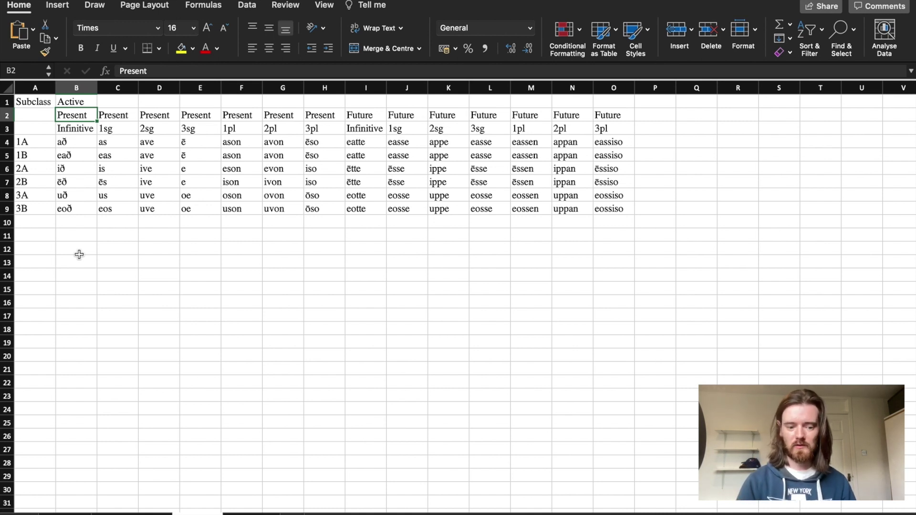
Check subclass 1A's endings: present að, as, ave and future 2sg appe
click(42, 141)
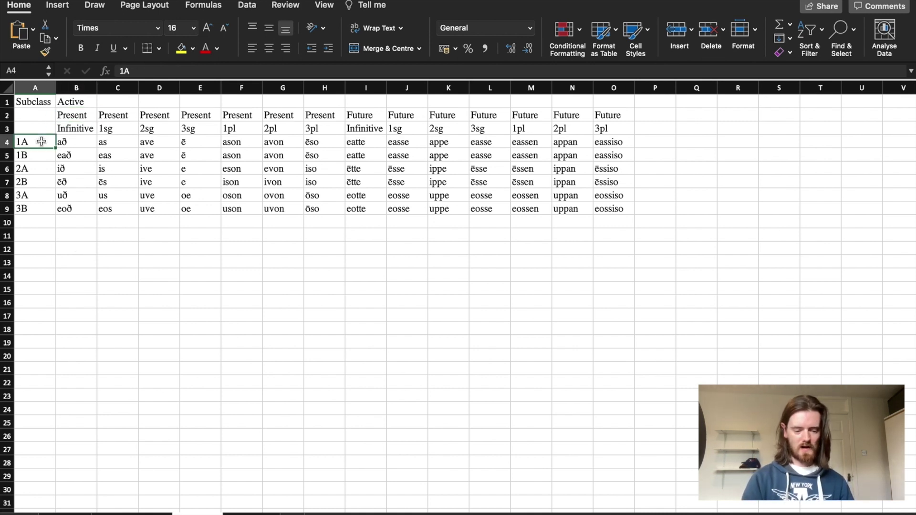
click(76, 142)
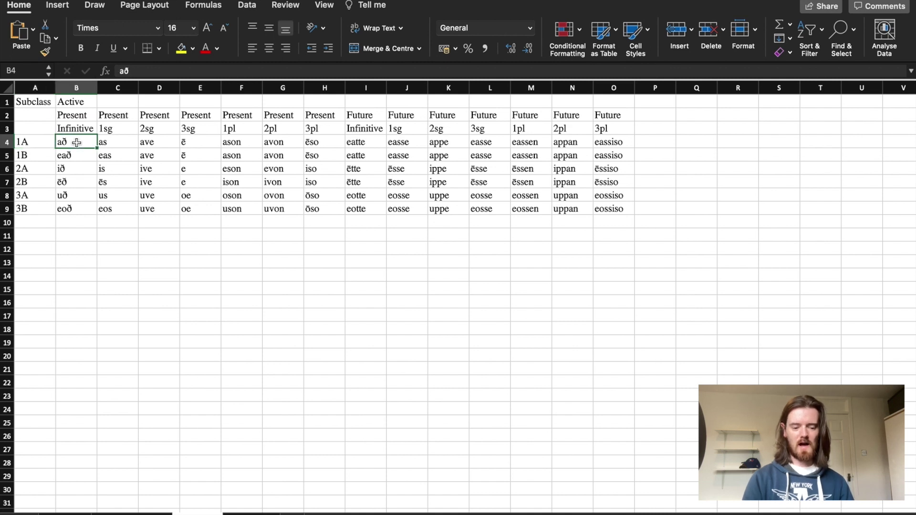
click(123, 141)
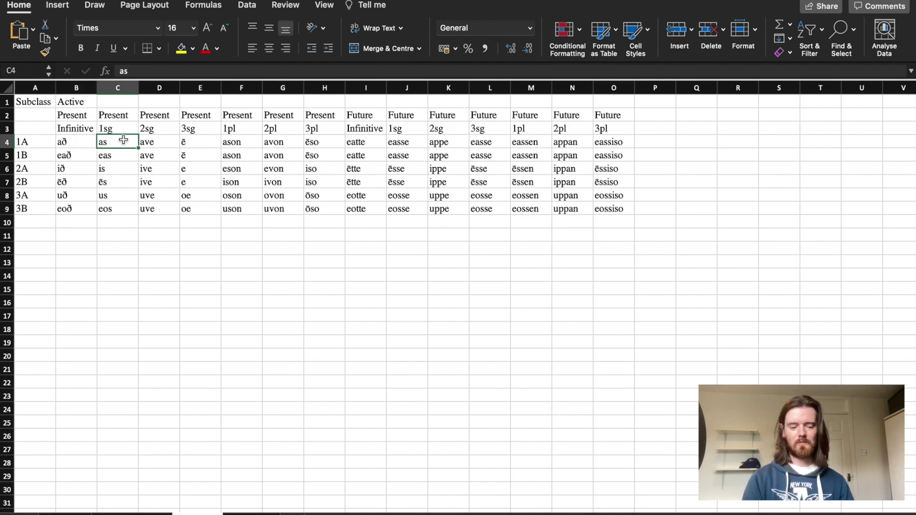
click(164, 142)
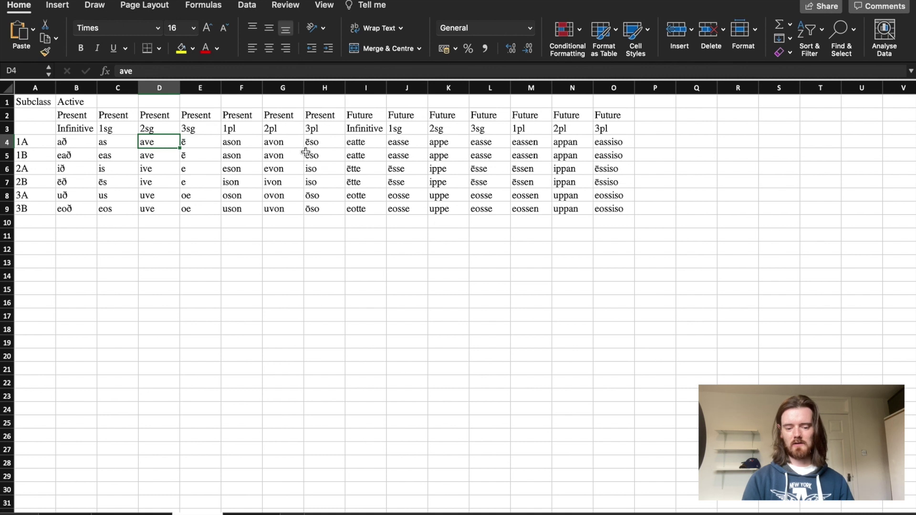
click(441, 141)
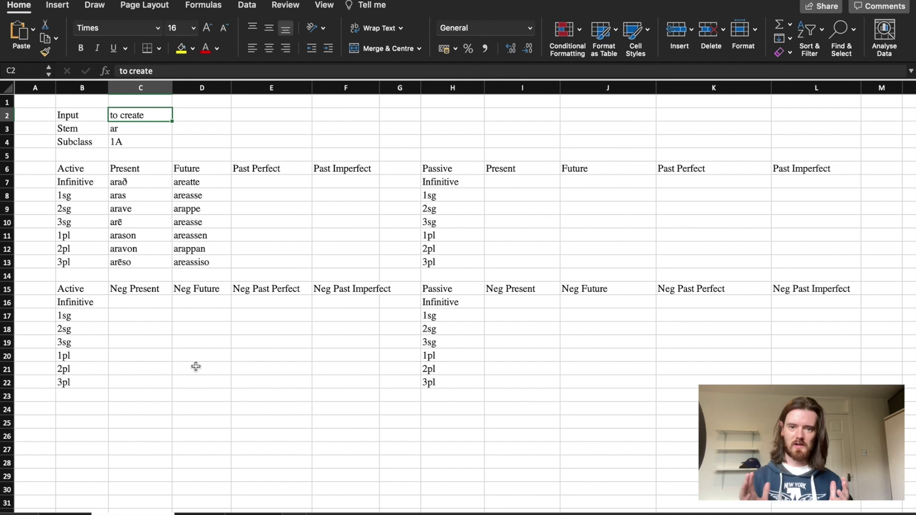
Review C3's INDEX/MATCH formula pulling the input verb's Stem from Dictionary, yielding ar
click(244, 138)
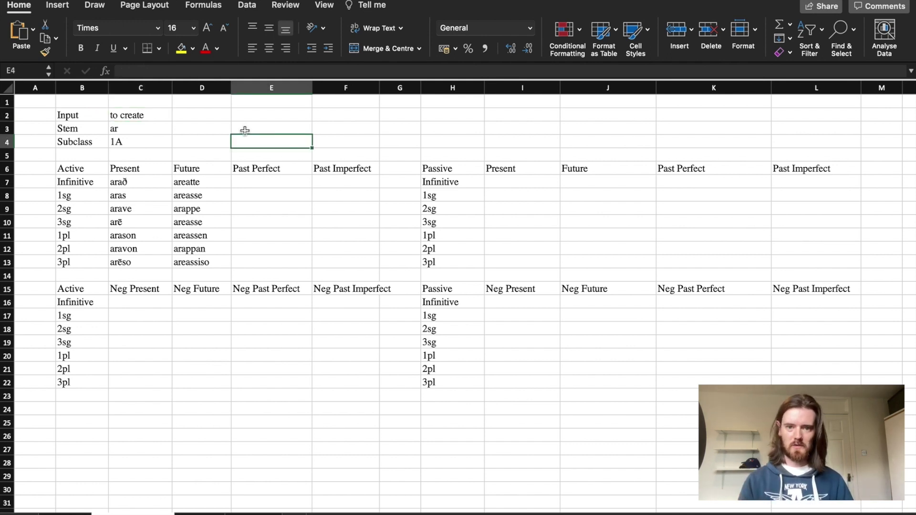
click(140, 128)
click(652, 71)
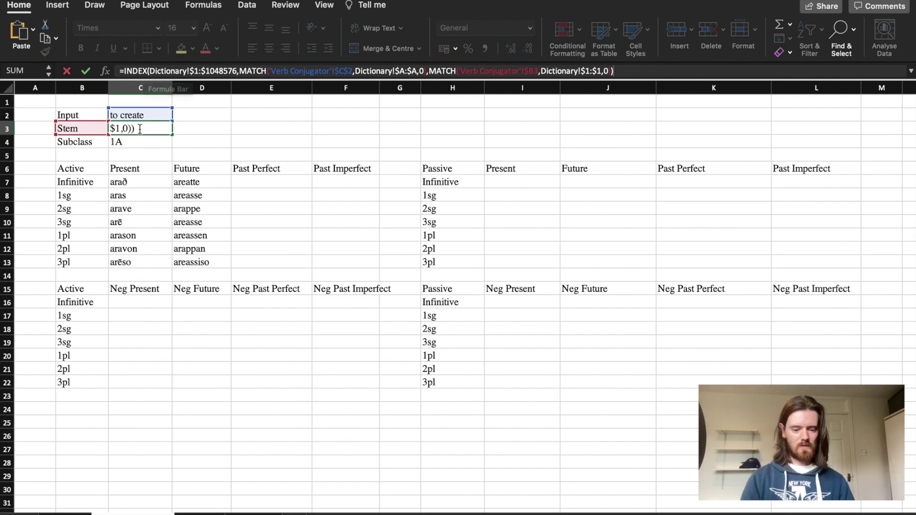
click(147, 71)
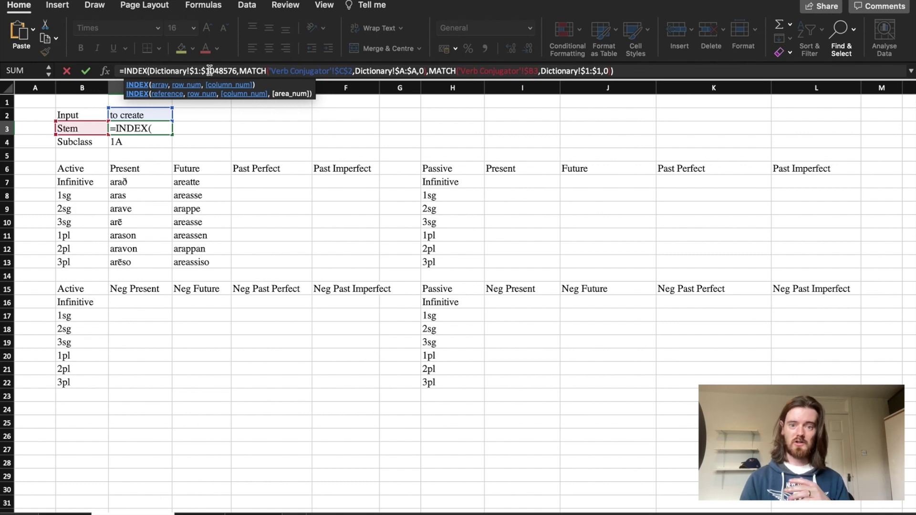
click(240, 70)
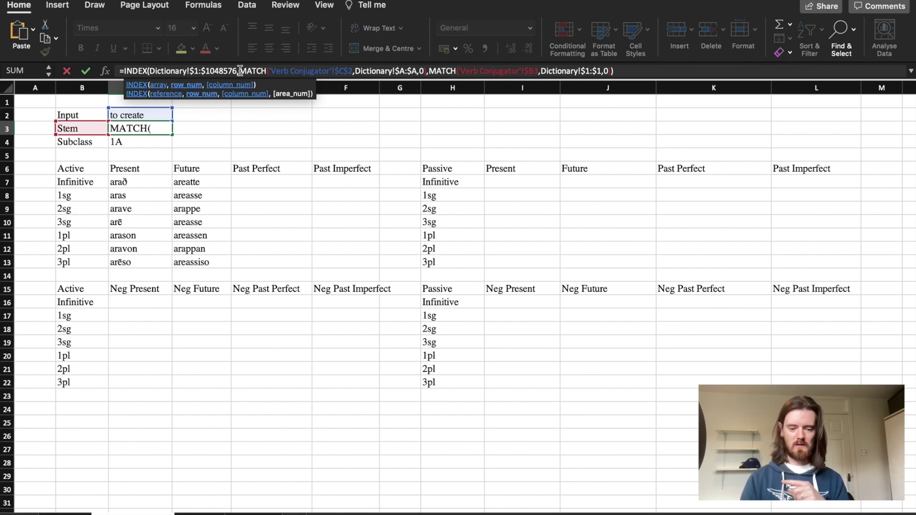
click(272, 71)
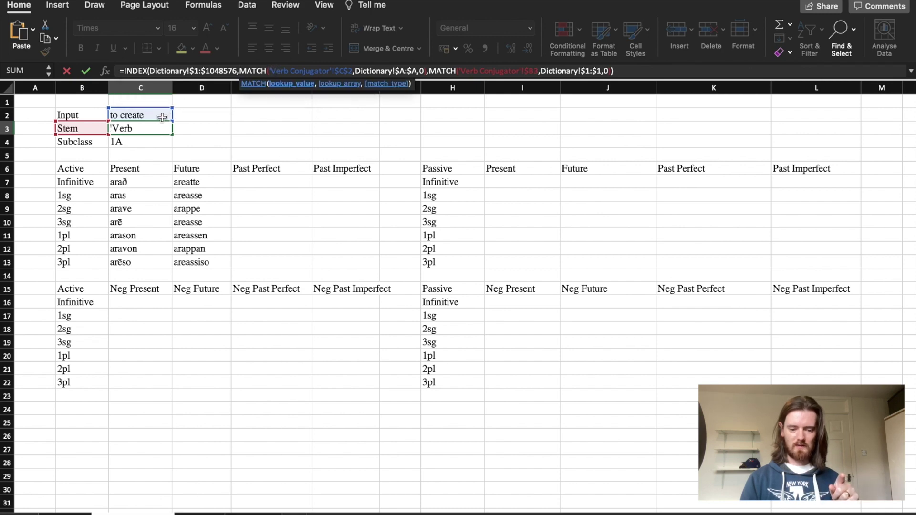
click(466, 71)
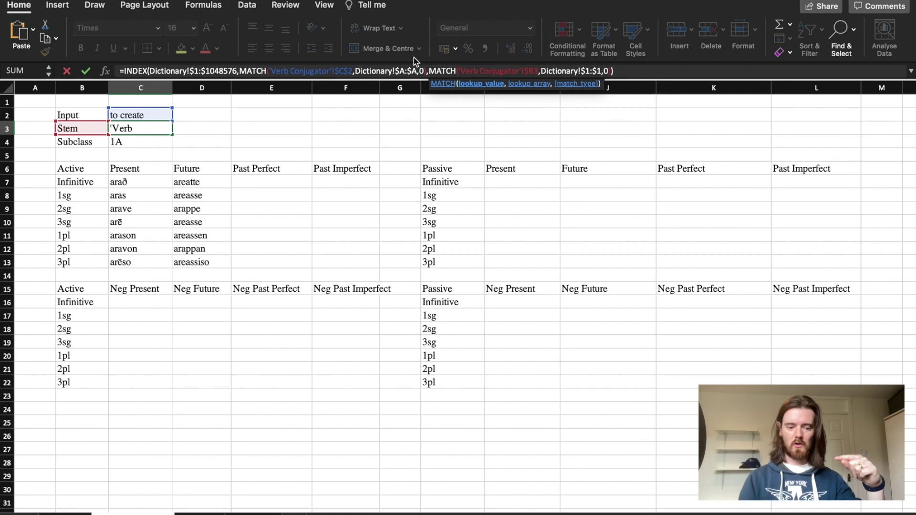
key(Return)
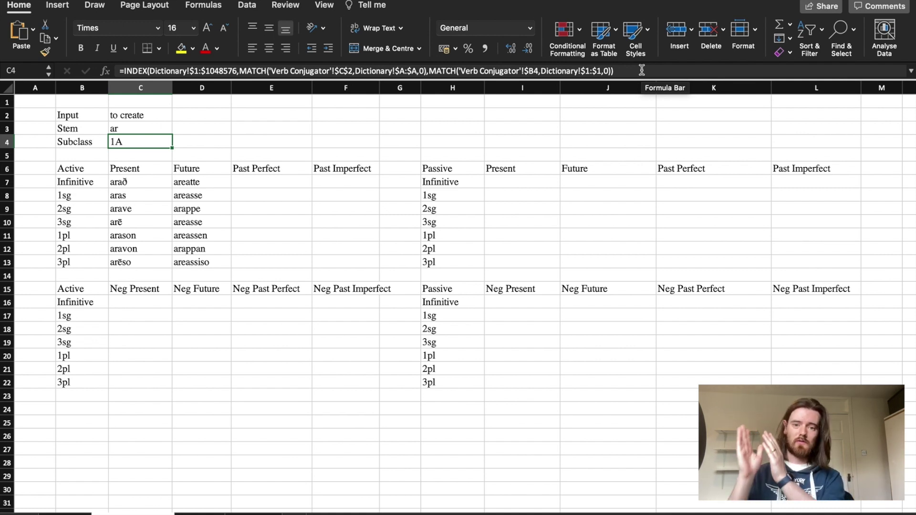
click(135, 186)
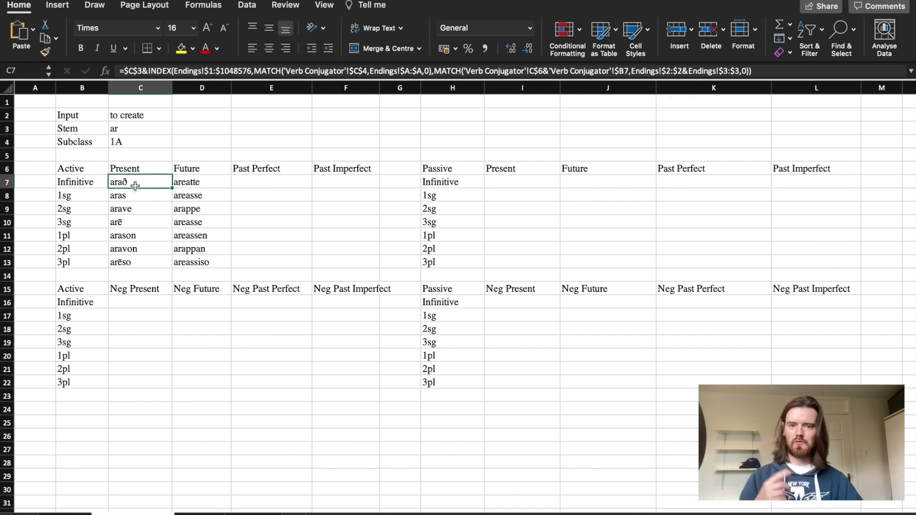
Step through C7's formula joining stem C3 with an Endings ending matched by subclass and tense-person
click(791, 72)
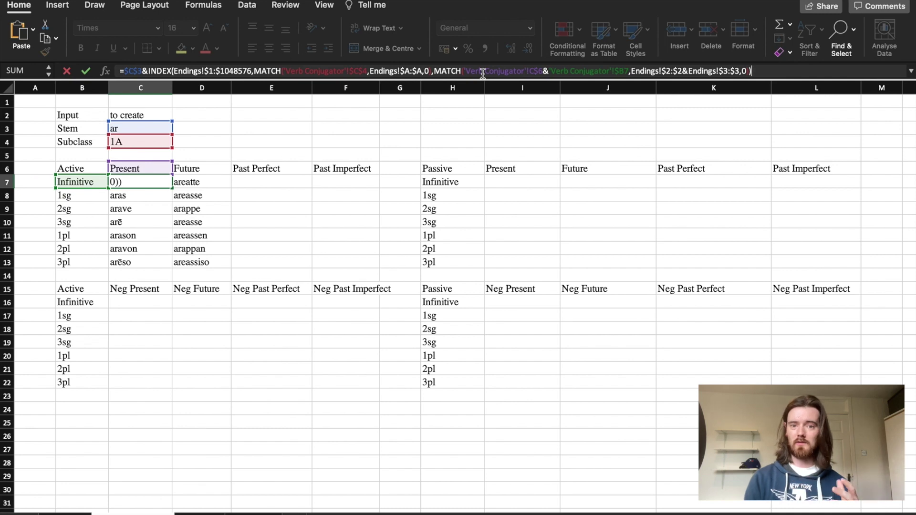
click(192, 71)
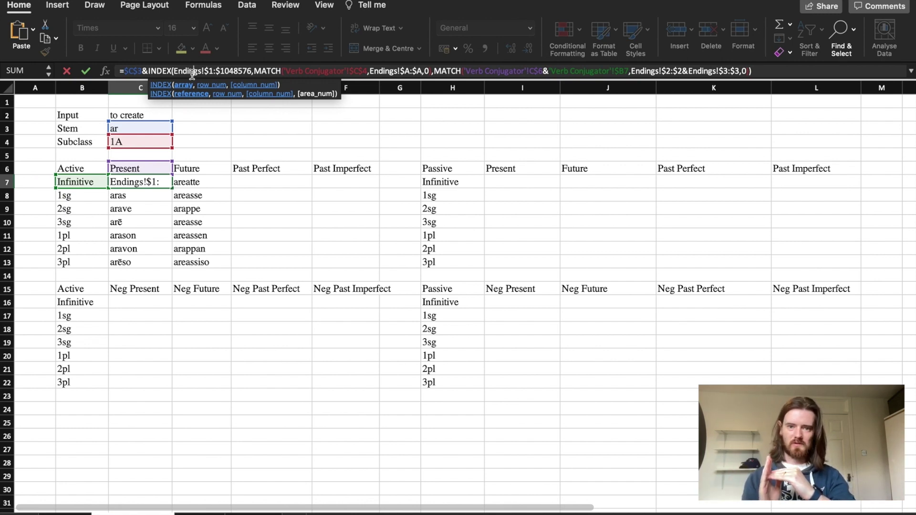
key(Right)
key(Right)
key(Right)
key(Right)
key(Right)
key(Right)
key(Right)
key(Right)
key(Right)
key(Right)
key(Right)
key(Right)
key(Right)
key(Right)
key(Right)
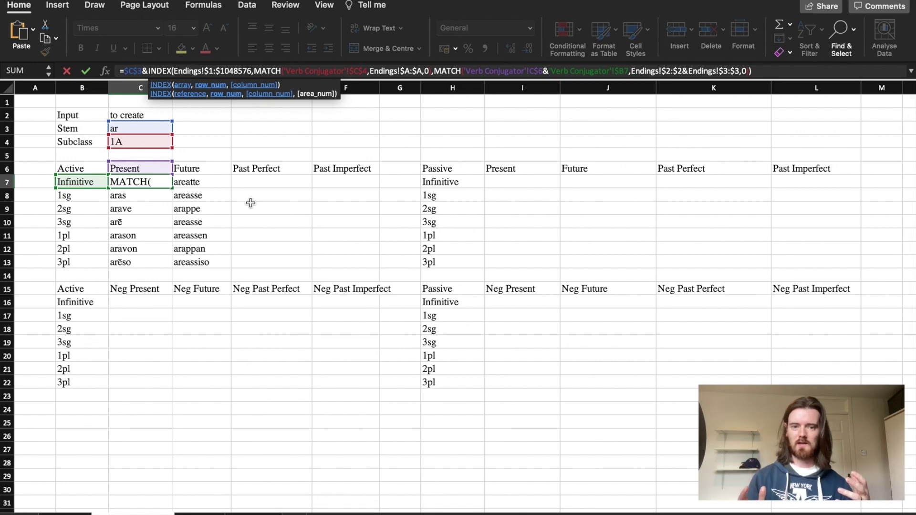
On Endings, highlight the tense and person header rows and 1A's infinitive endings að and eatte
click(196, 514)
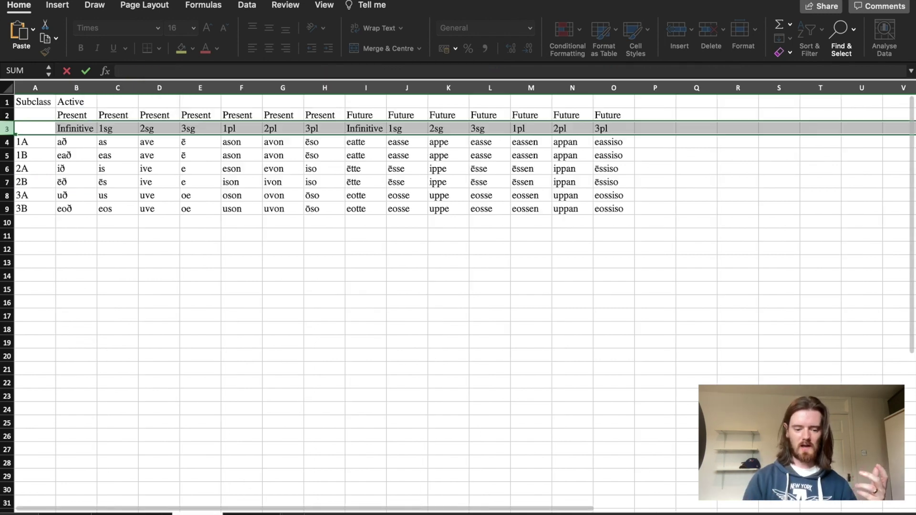
click(6, 115)
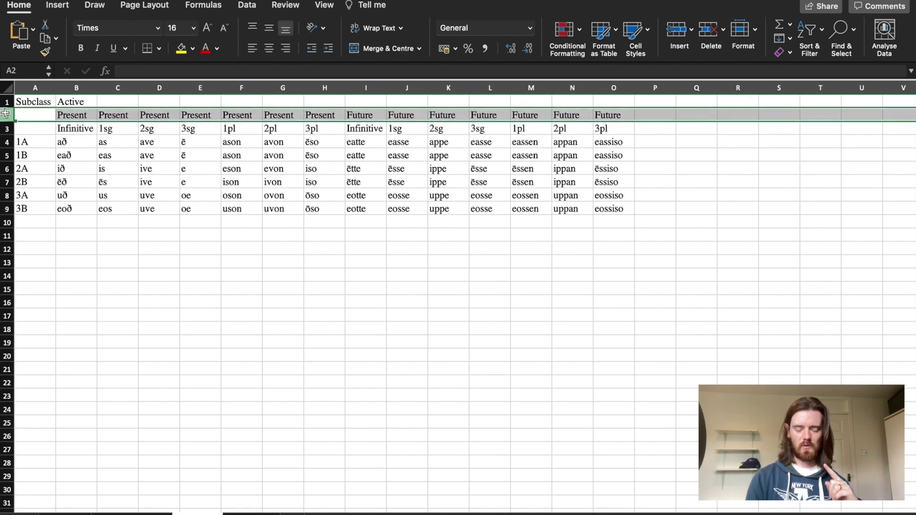
click(4, 128)
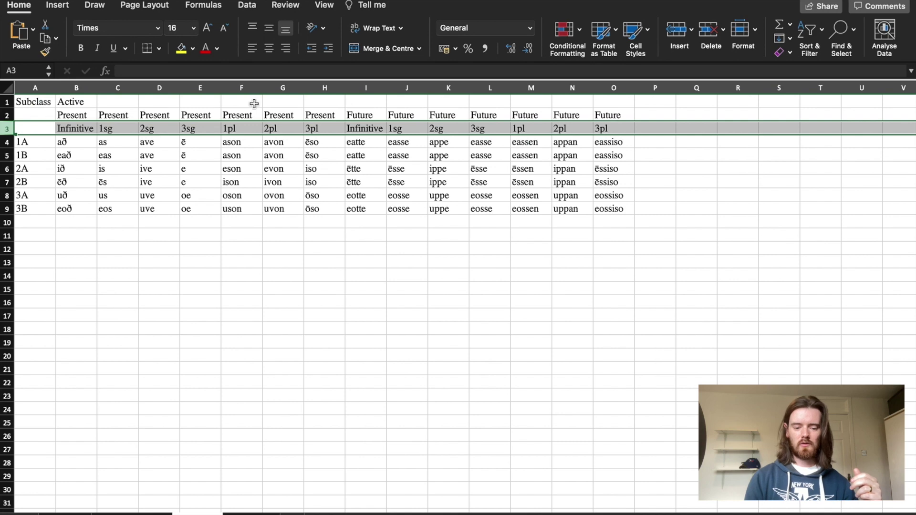
click(81, 144)
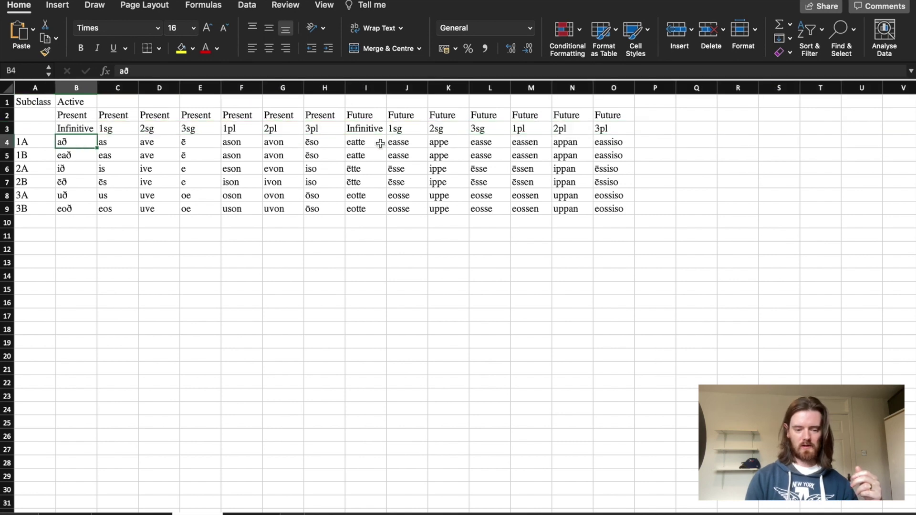
click(380, 144)
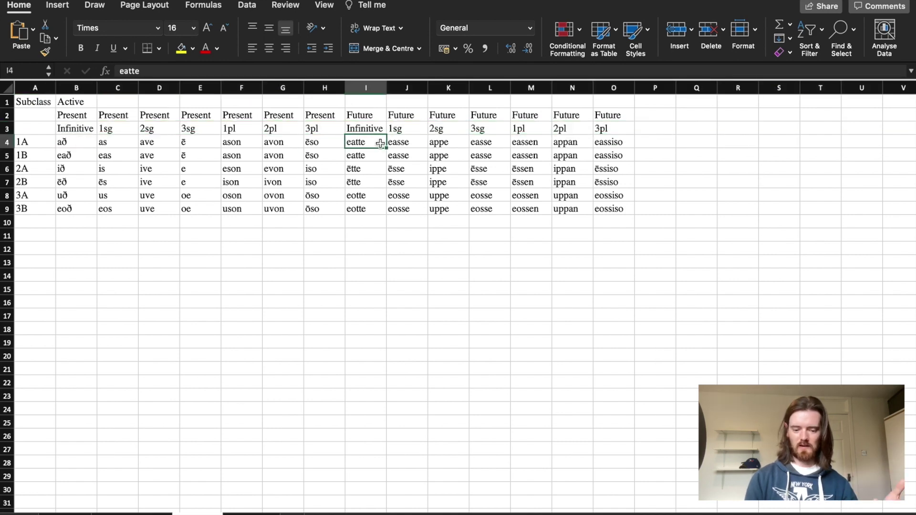
Select the Present and Future Infinitive header pairs, then return to the Verb Conjugator sheet
drag(71, 117, 75, 128)
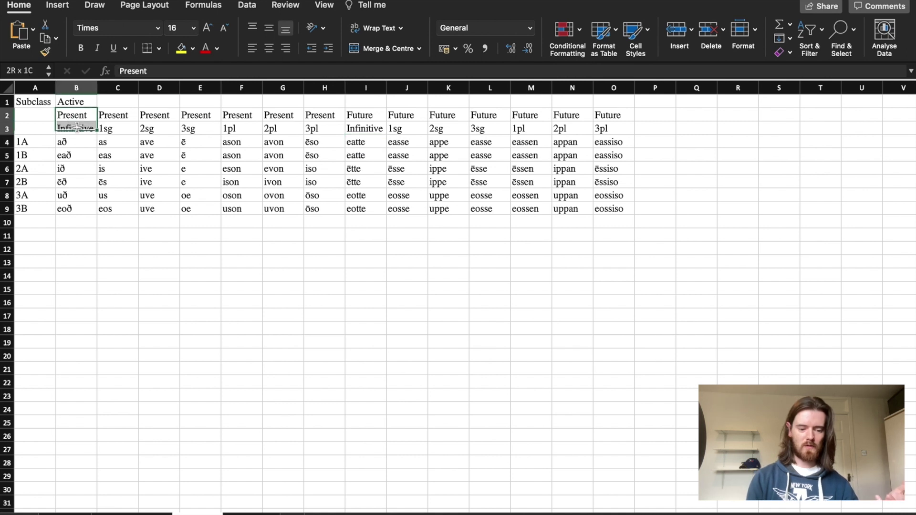
drag(366, 116, 366, 129)
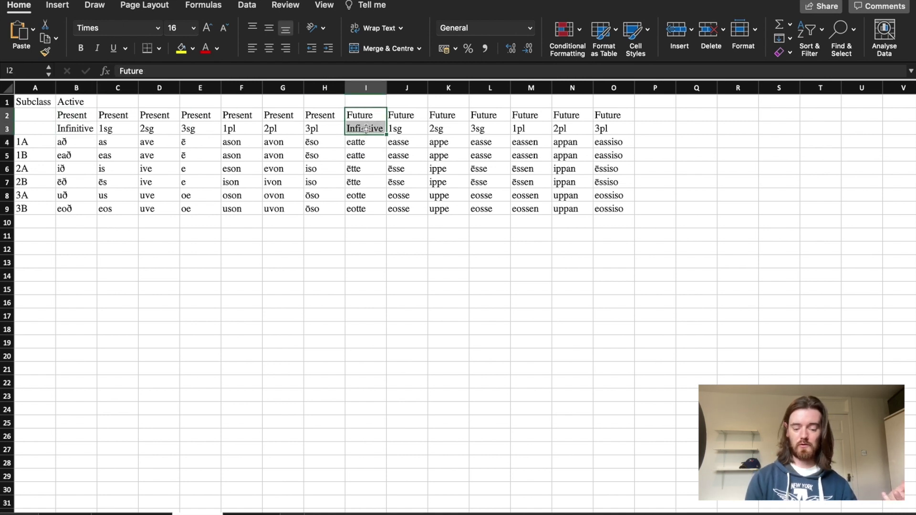
click(133, 513)
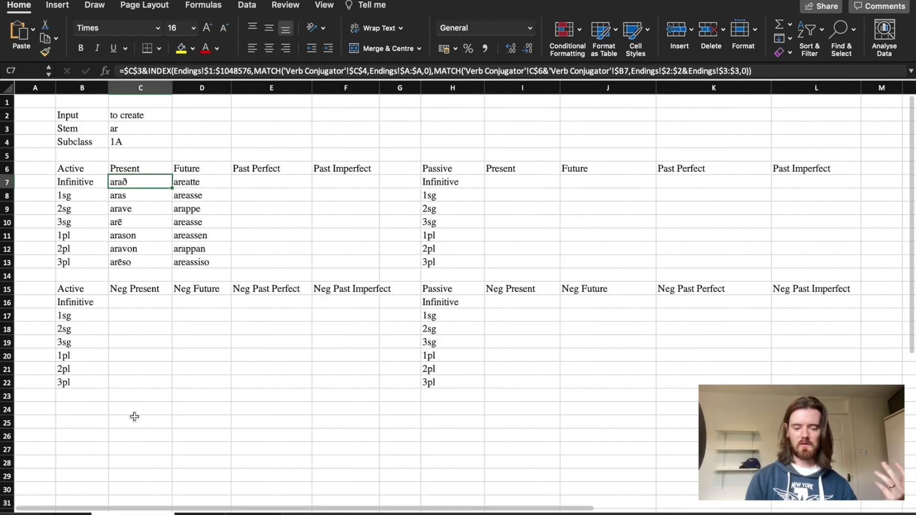
Confirm C7's arað formula and open D7's future infinitive formula at its Endings lookup
click(242, 71)
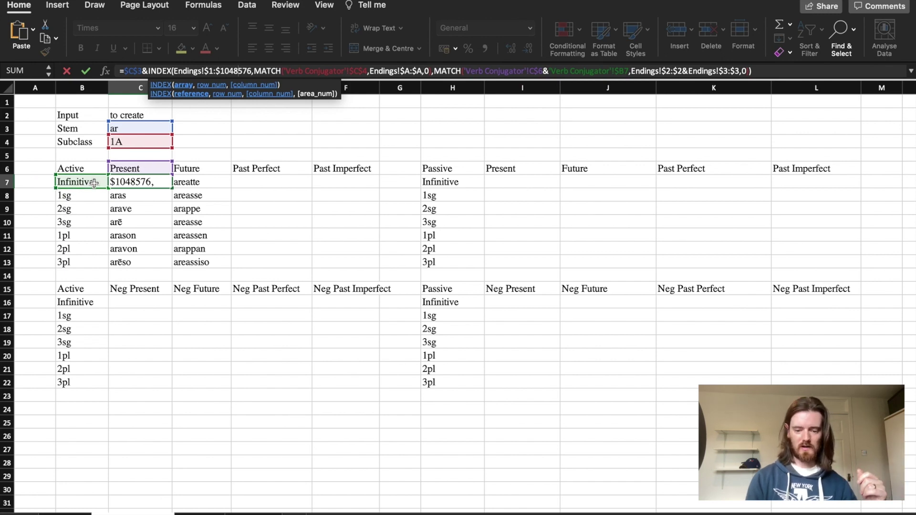
key(Tab)
click(769, 71)
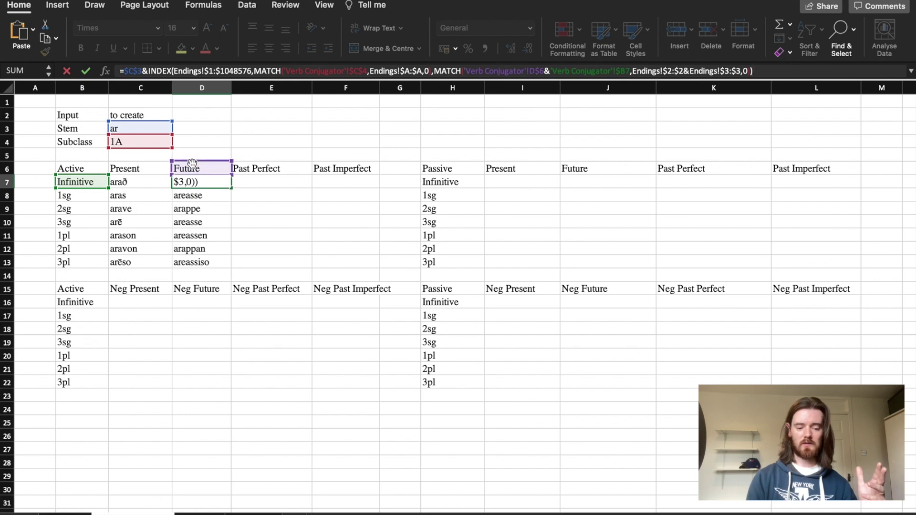
click(192, 71)
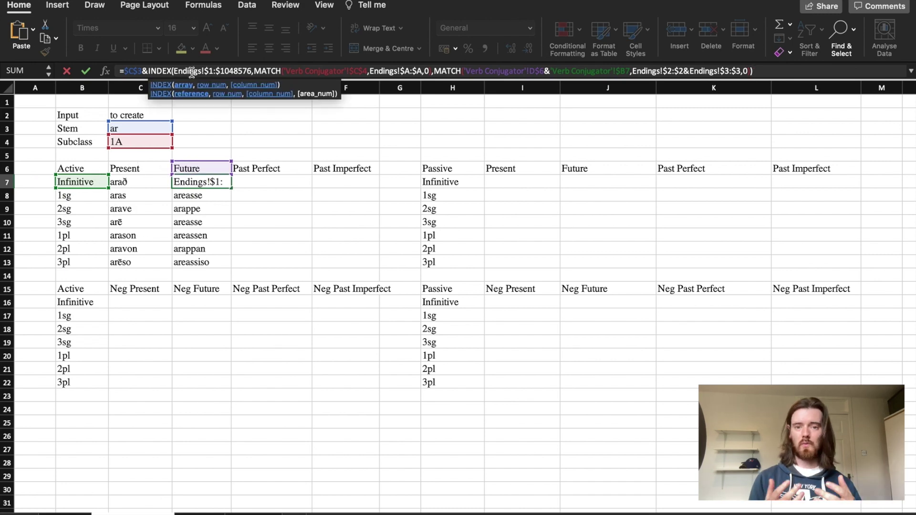